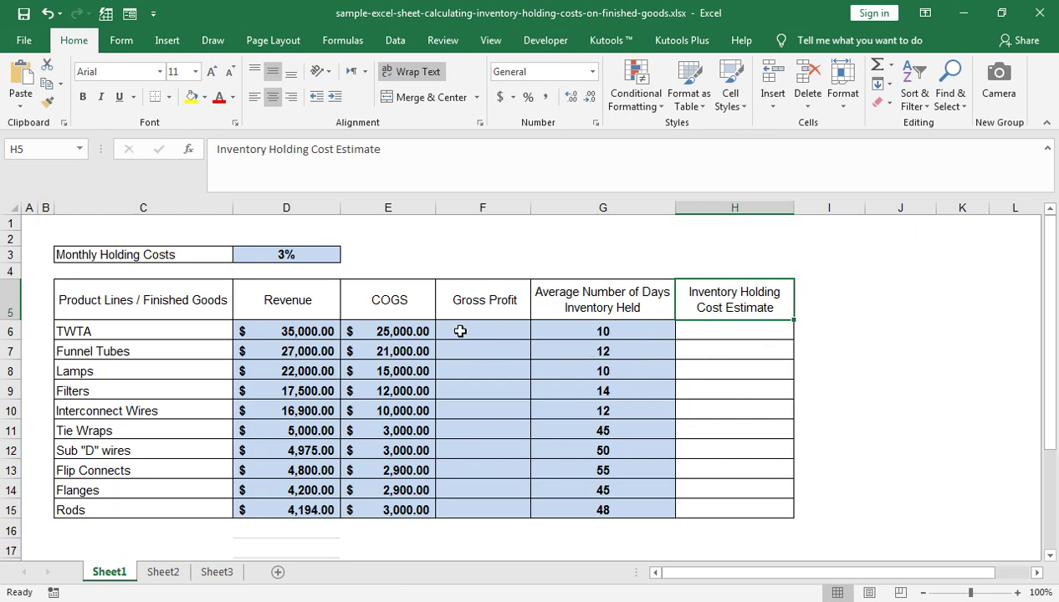
- Enter =D6-E6 in F6 and fill it down to F15 for every product
left_click(483, 332)
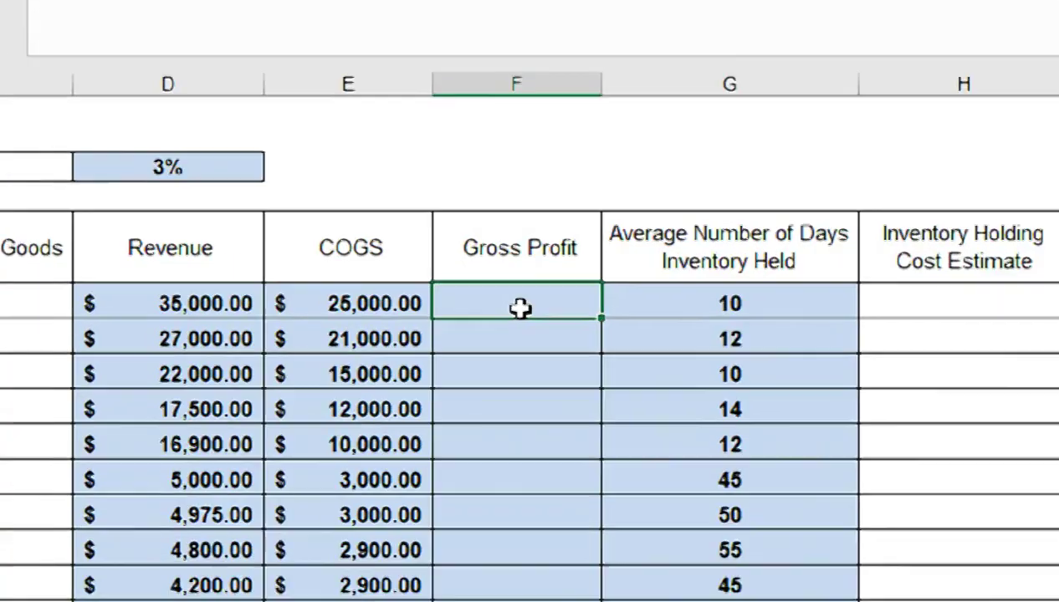
type("=")
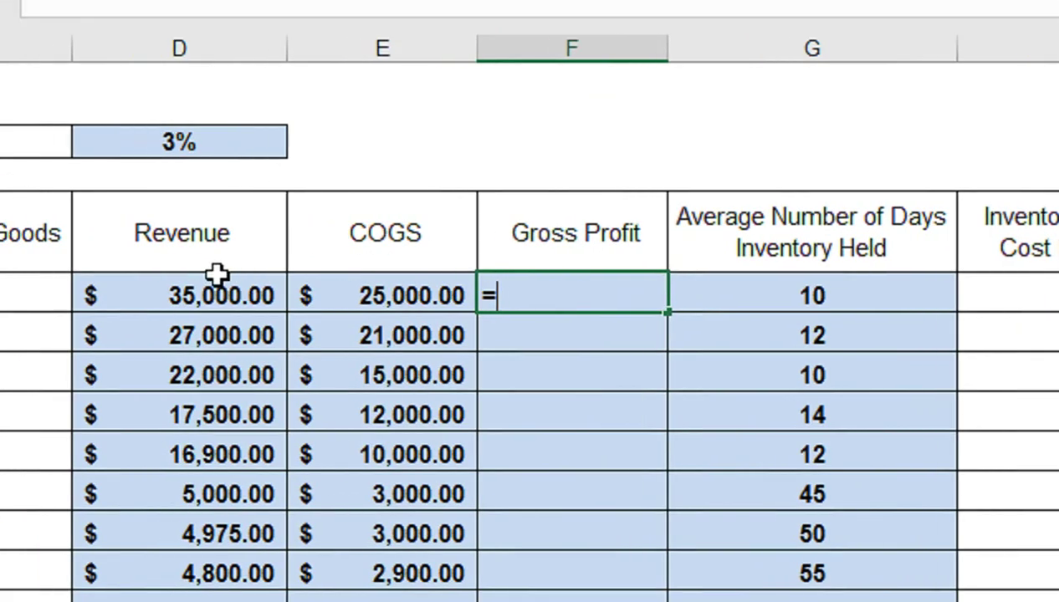
left_click(282, 303)
type("-")
left_click(418, 292)
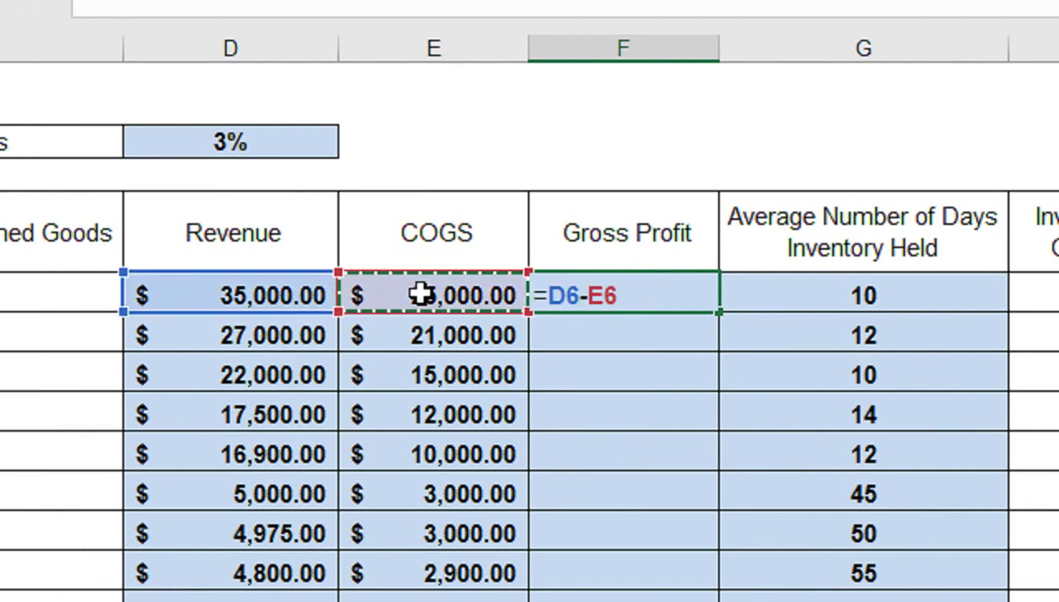
key("Return")
left_click(652, 294)
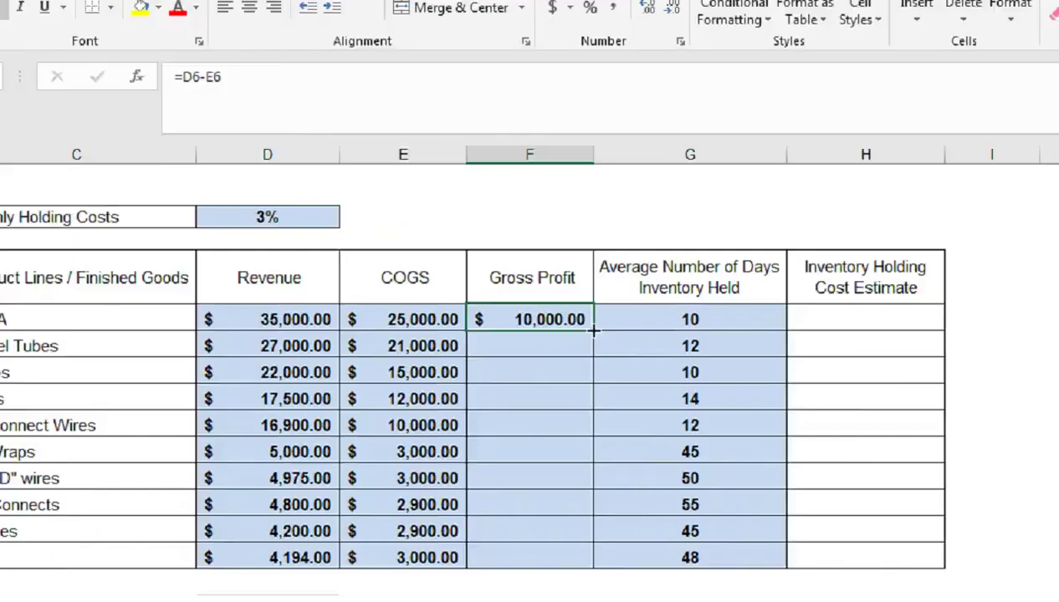
double_click(530, 339)
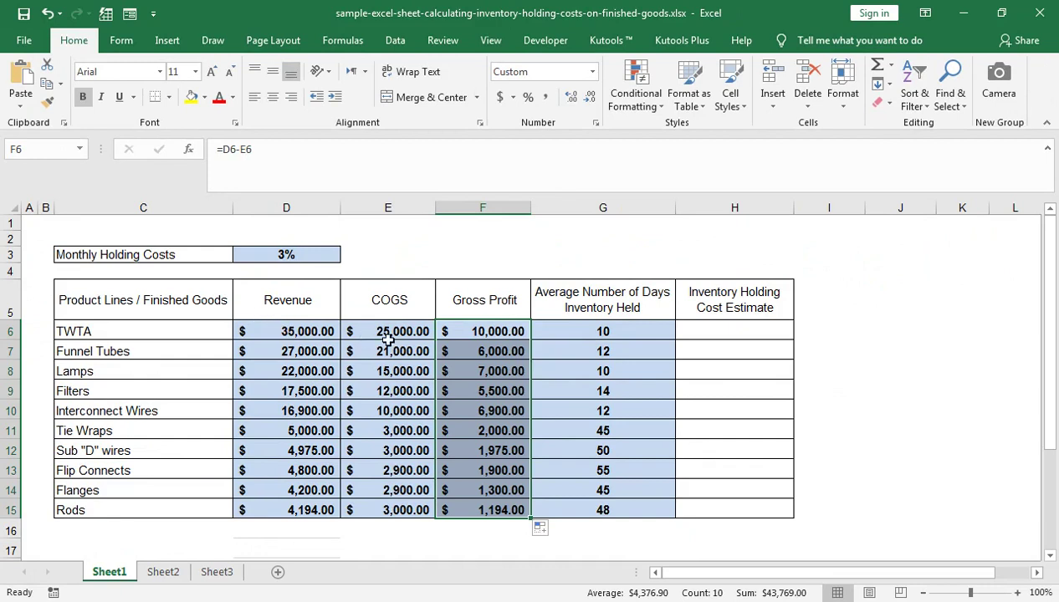
- Review the TWTA revenue, COGS and days held values and the gross profit formula
left_click(414, 332)
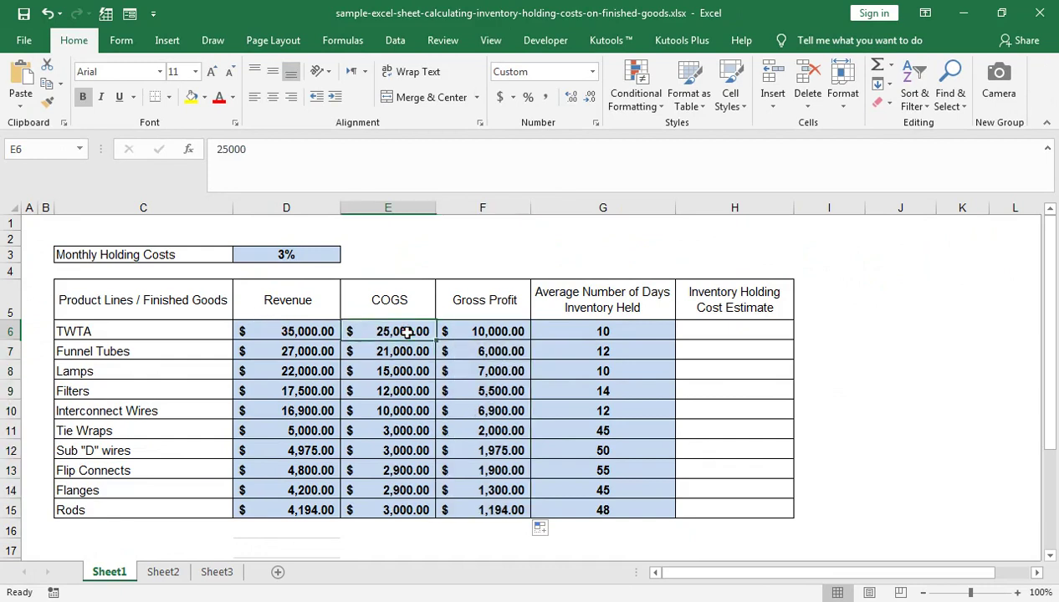
left_click(311, 324)
left_click(584, 328)
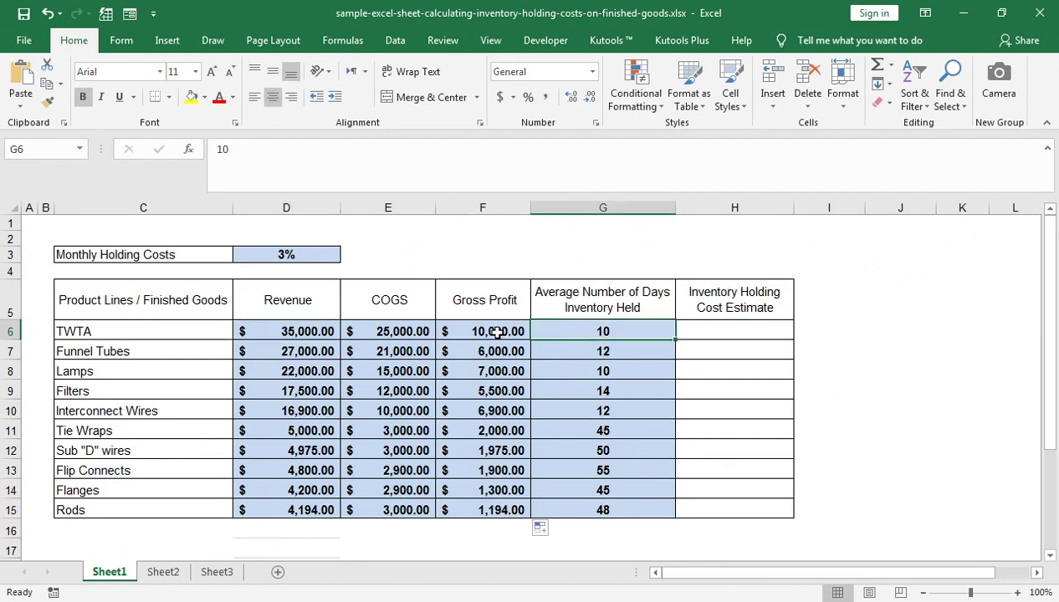
left_click(496, 332)
double_click(496, 332)
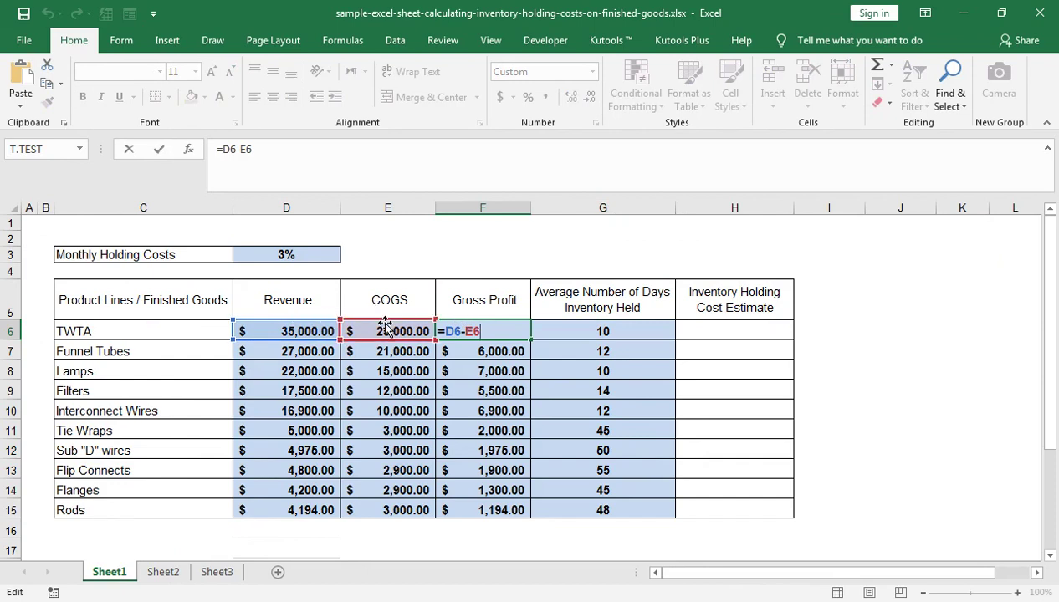
key("Return")
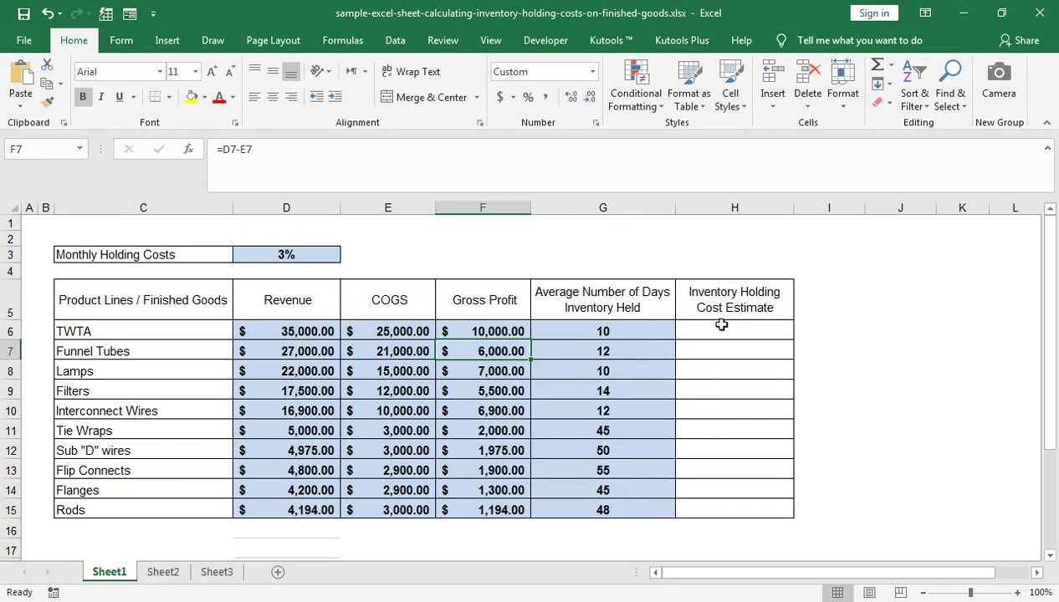
left_click(718, 328)
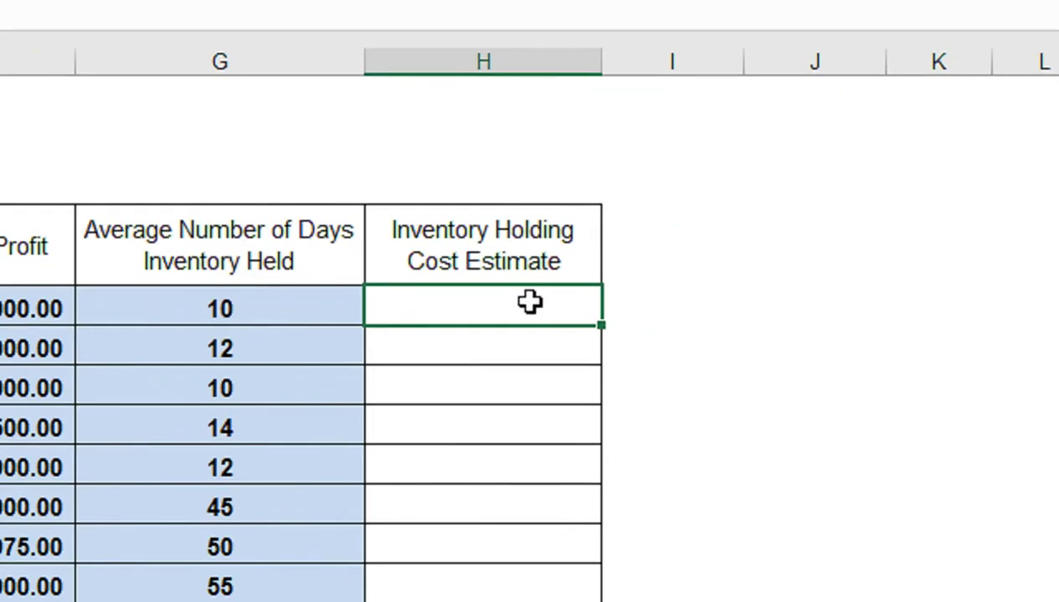
- Enter =SUM(E6*$D$3)*SUM(G6/30) in H6 as the TWTA holding cost, locking the rate
type("=sum(")
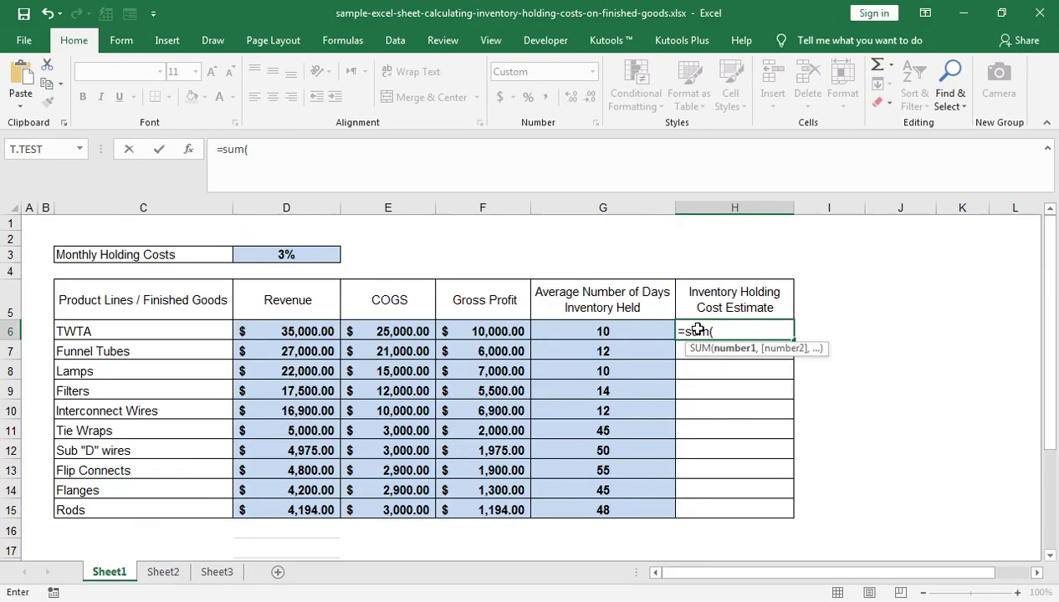
left_click(368, 329)
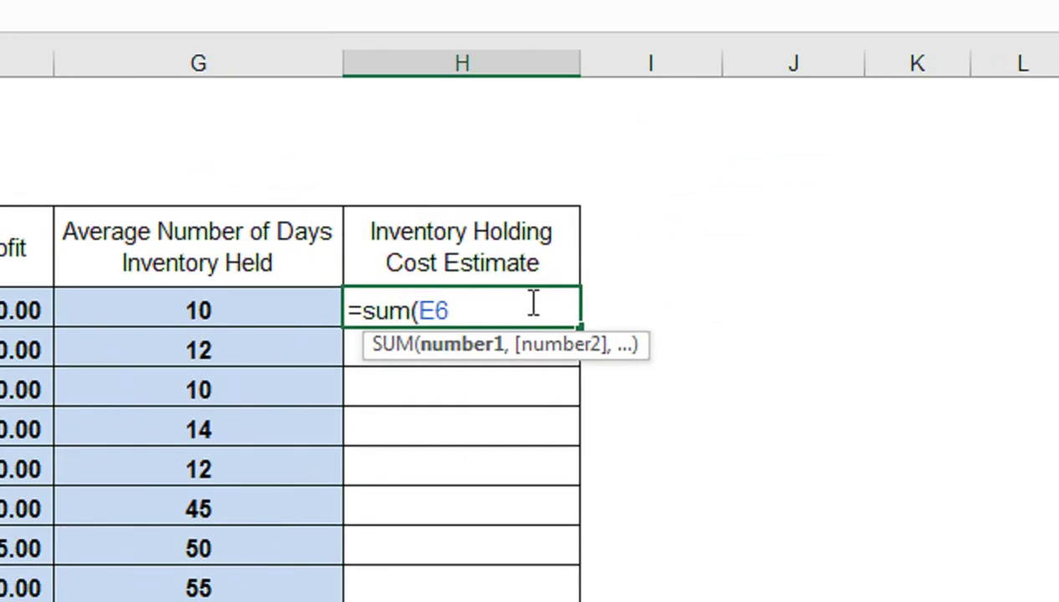
type("*")
left_click(268, 251)
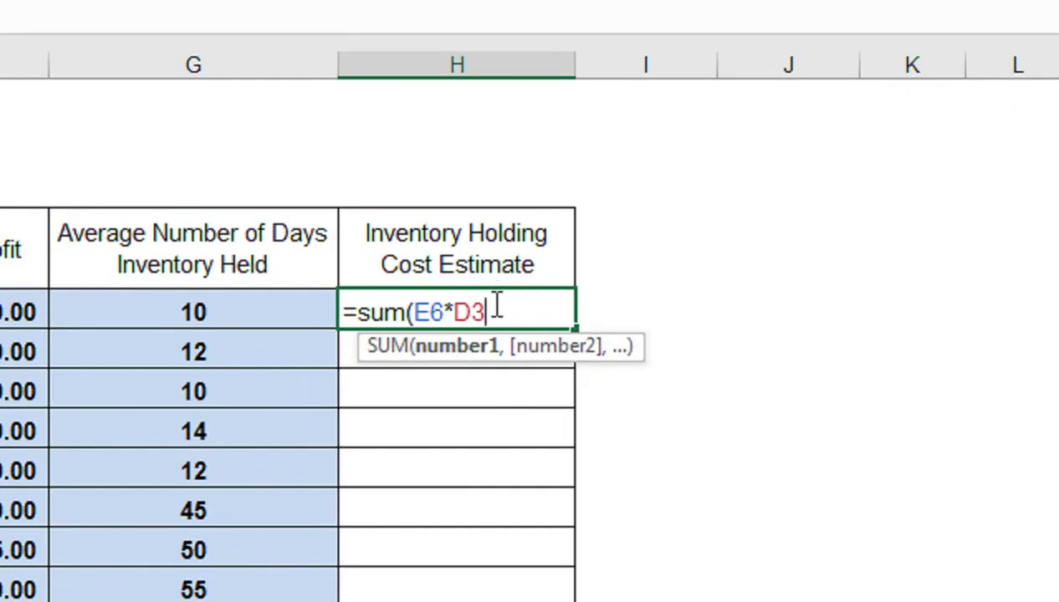
key("F4")
type("$D$3)*")
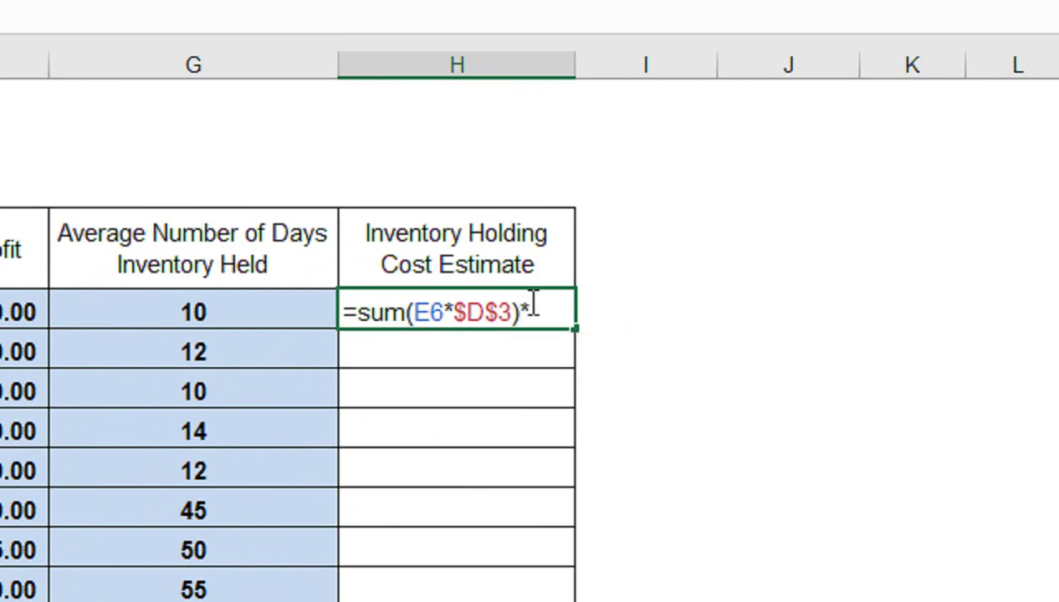
type("su")
key("Escape")
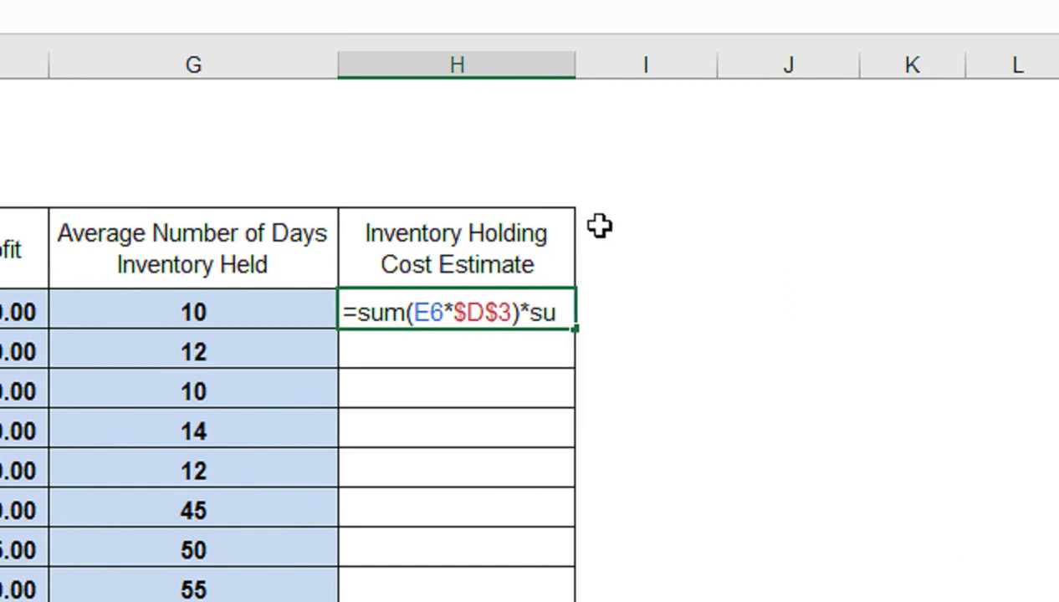
type("m(")
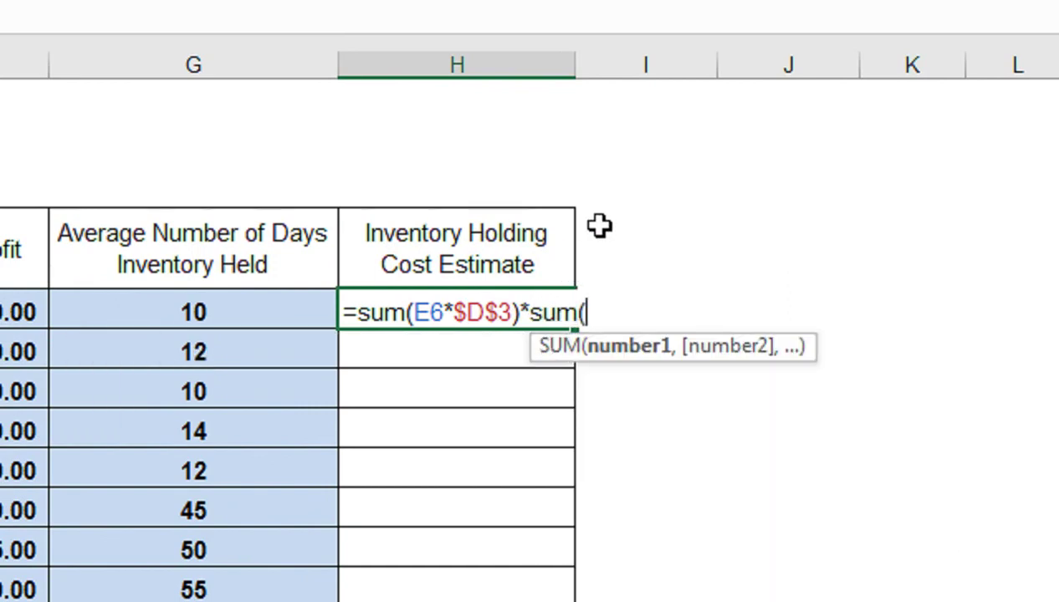
left_click(281, 308)
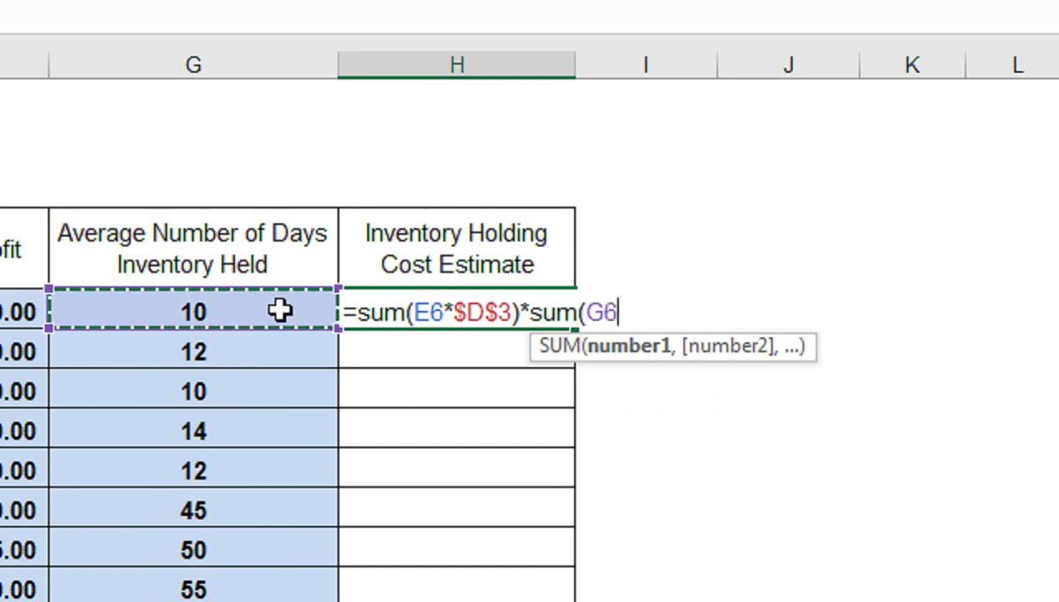
type("/")
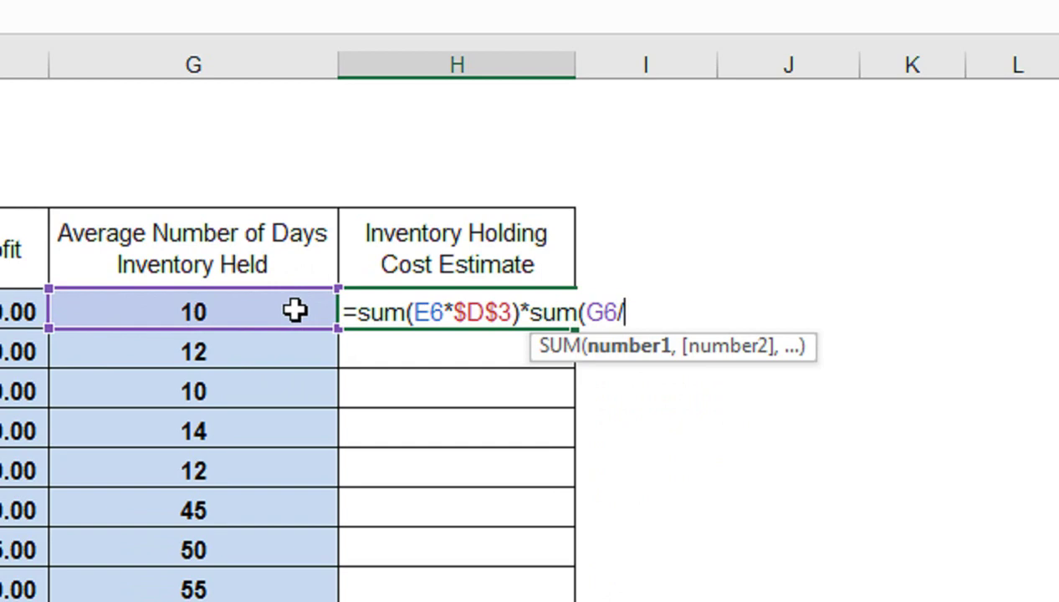
type("30")
type(")")
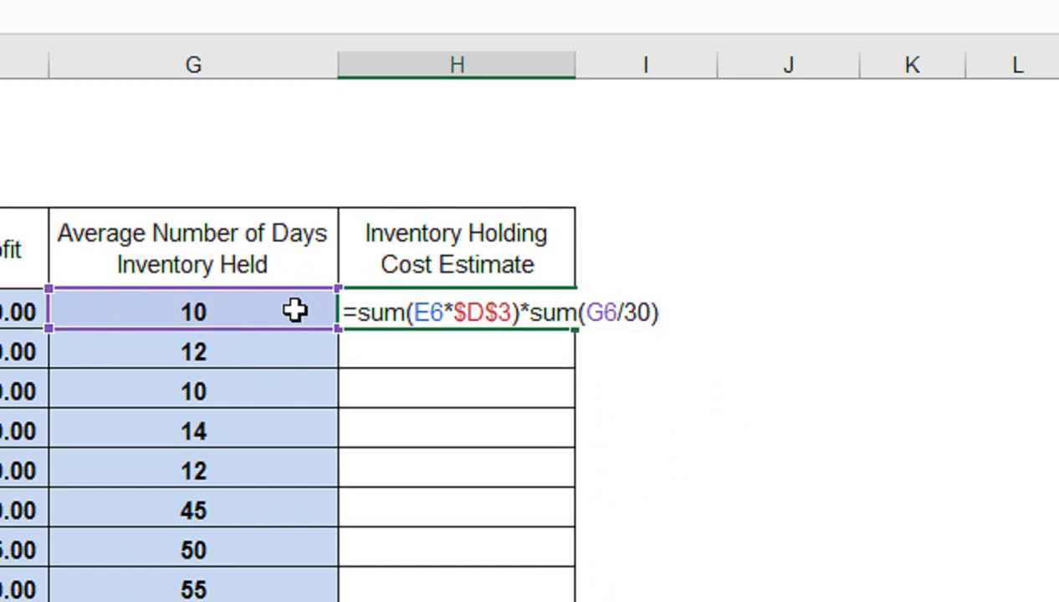
key("Return")
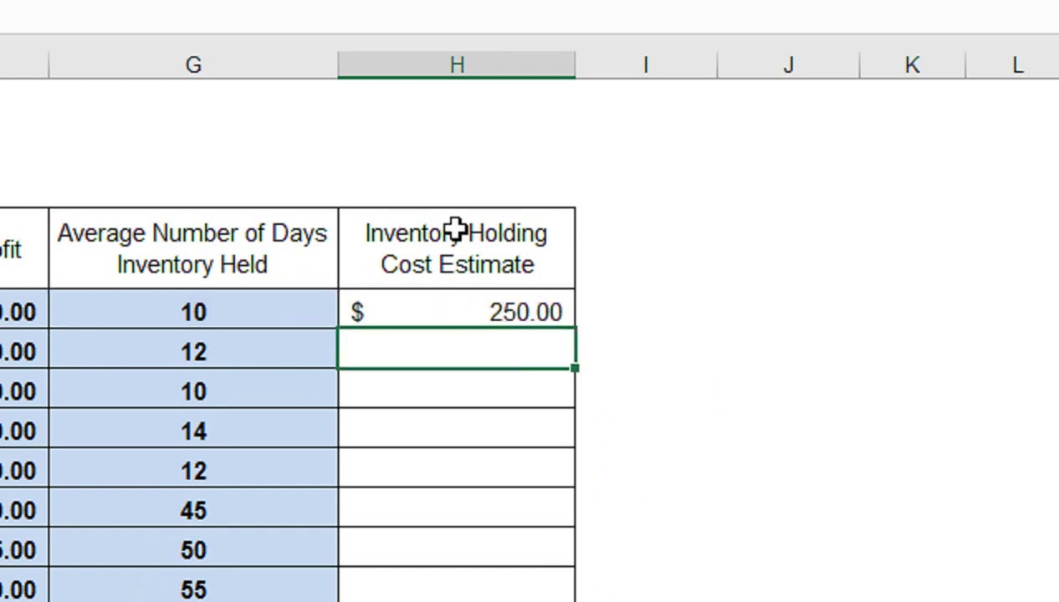
- Copy the holding cost formula down the column for all ten products
left_click(509, 309)
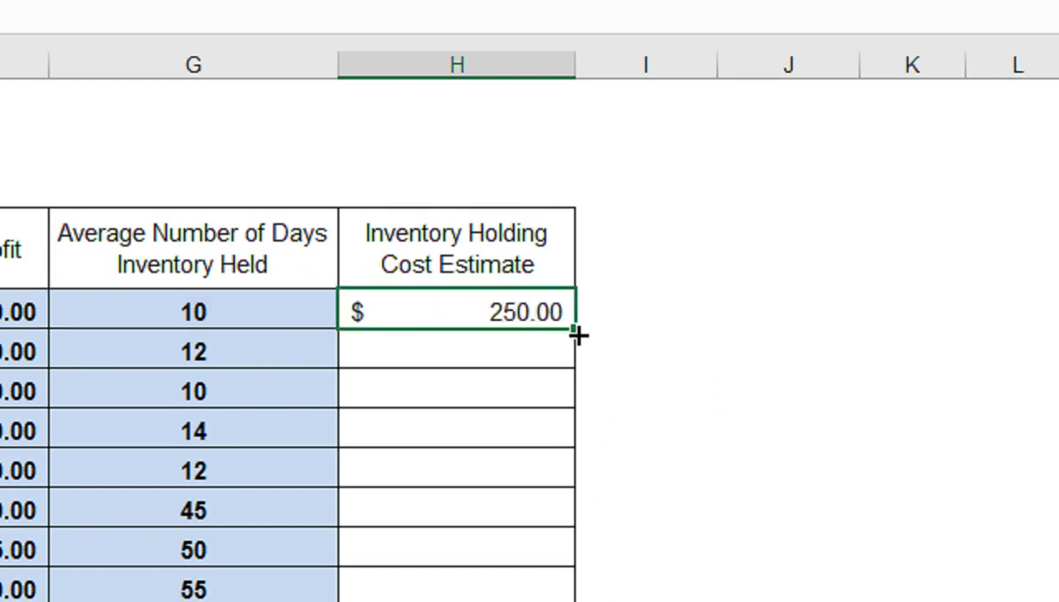
double_click(575, 336)
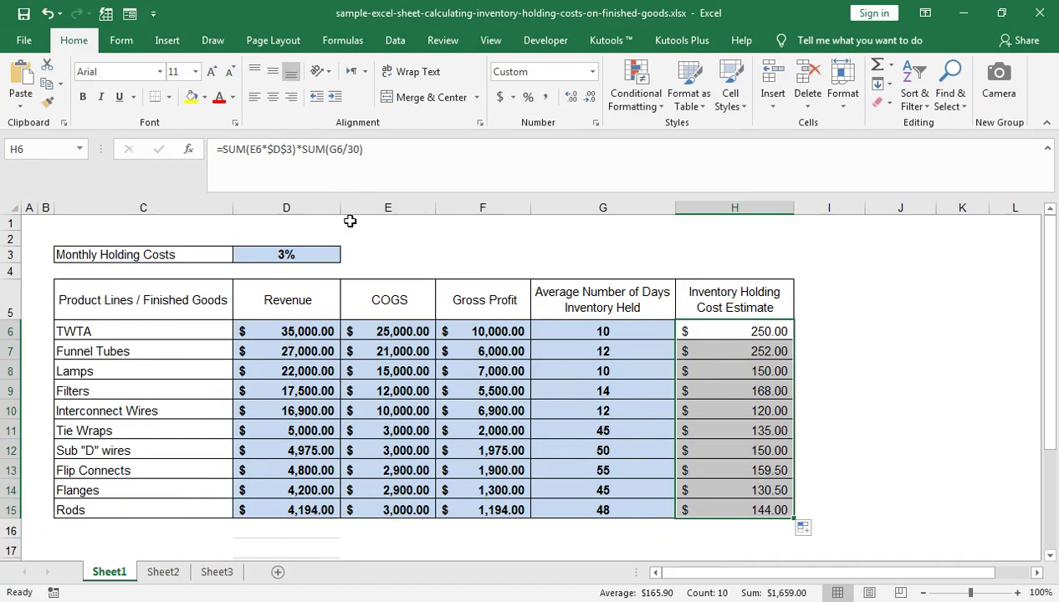
left_click(368, 222)
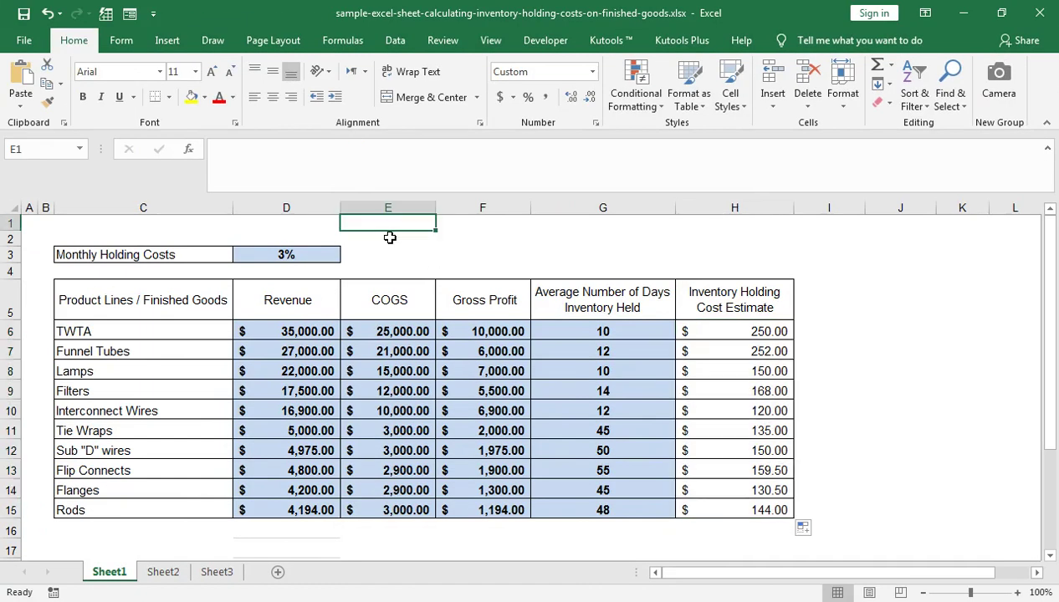
- Type the title 'Monthly Holding Cost' into cell E1
type("Monthly ")
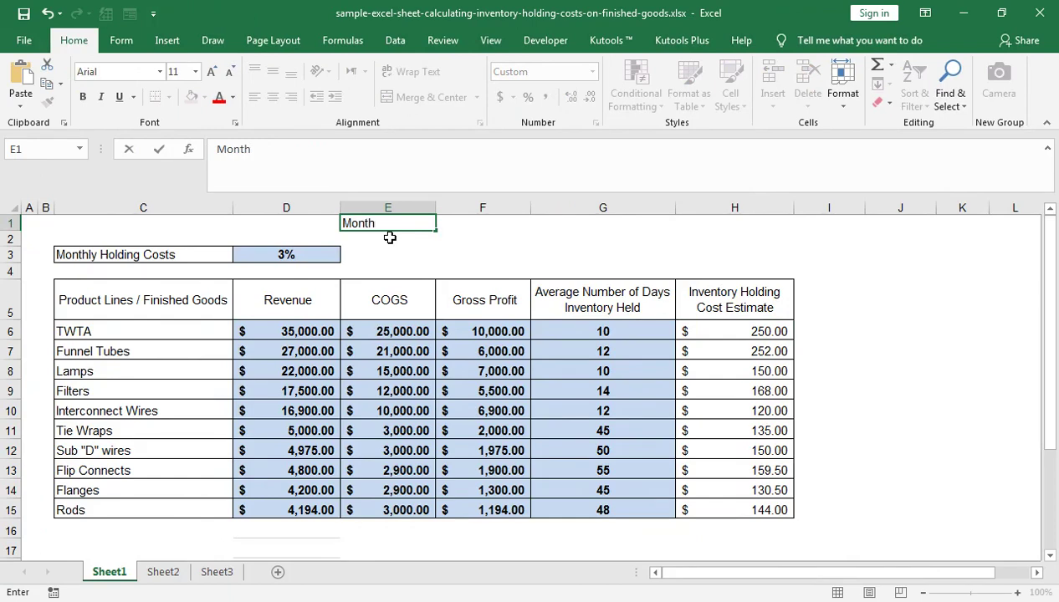
type("Holding Cost")
key("Return")
key("Up")
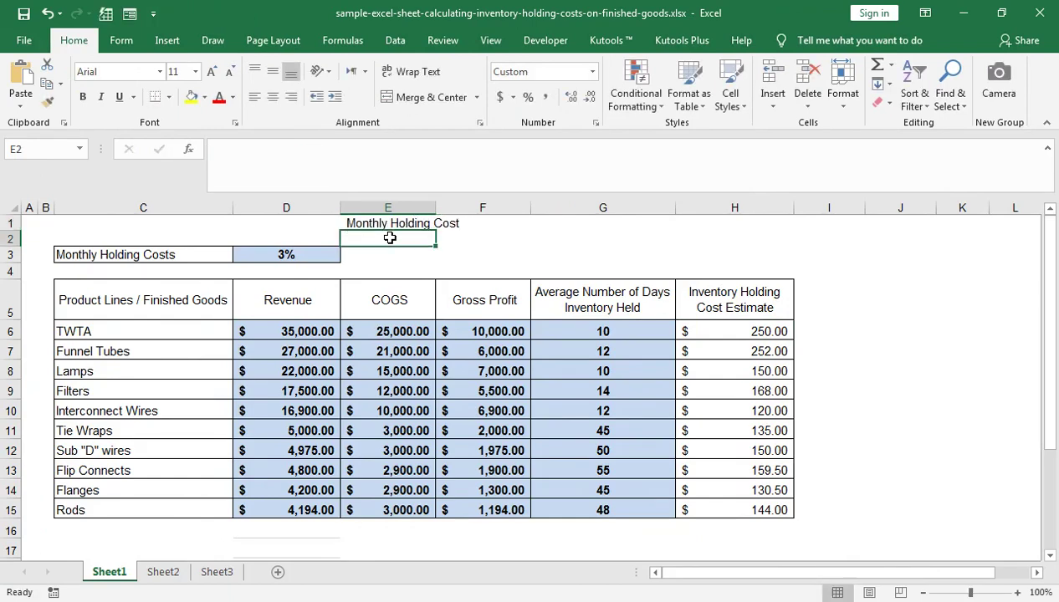
key("shift+Right")
key("shift+Right")
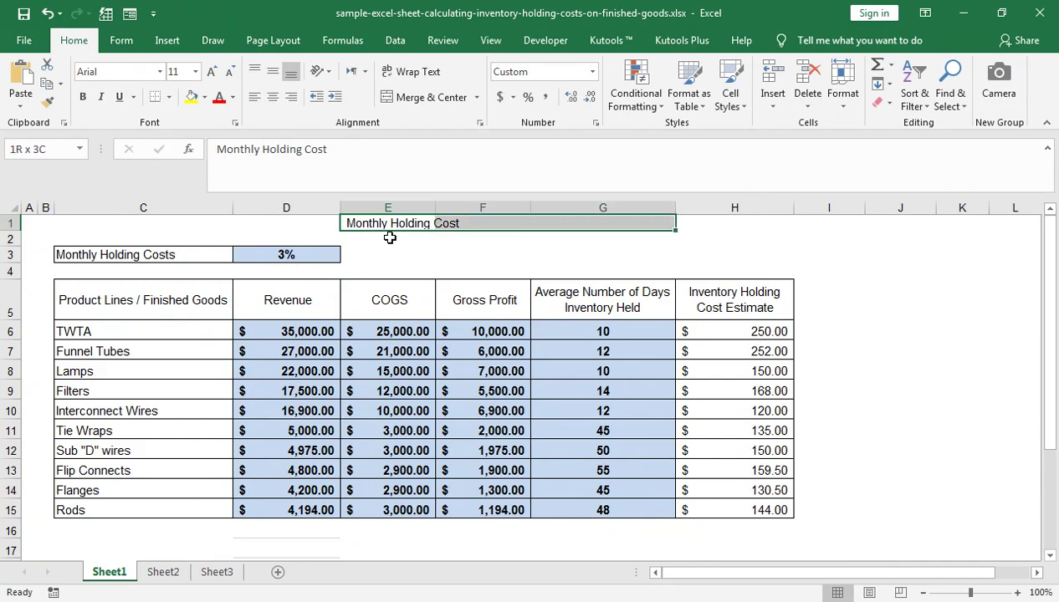
- Merge and centre E1:G2, middle-align it, and make the title bold 18-point
key("shift+Down")
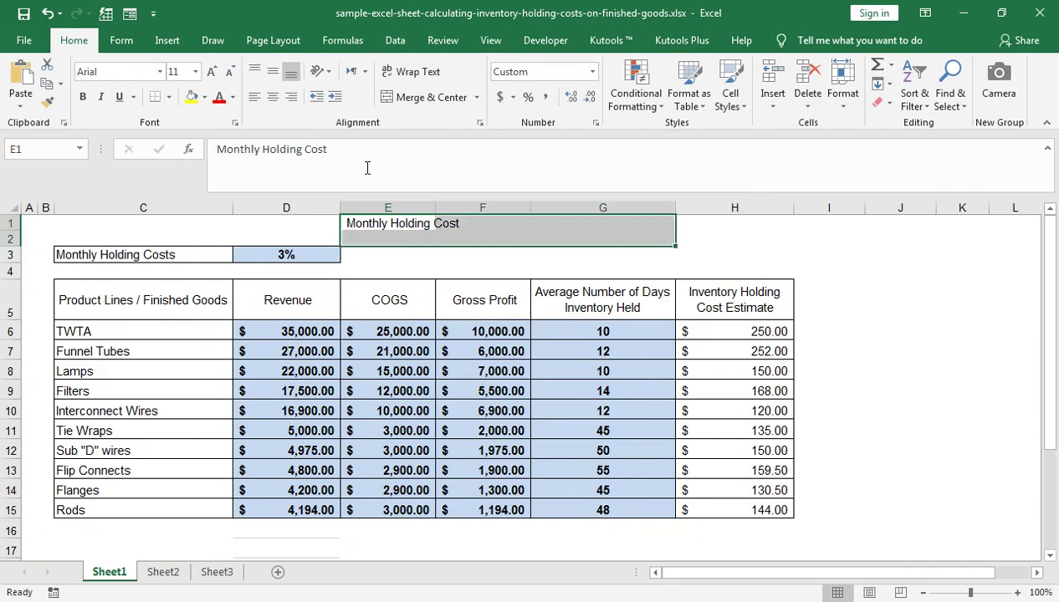
left_click(419, 97)
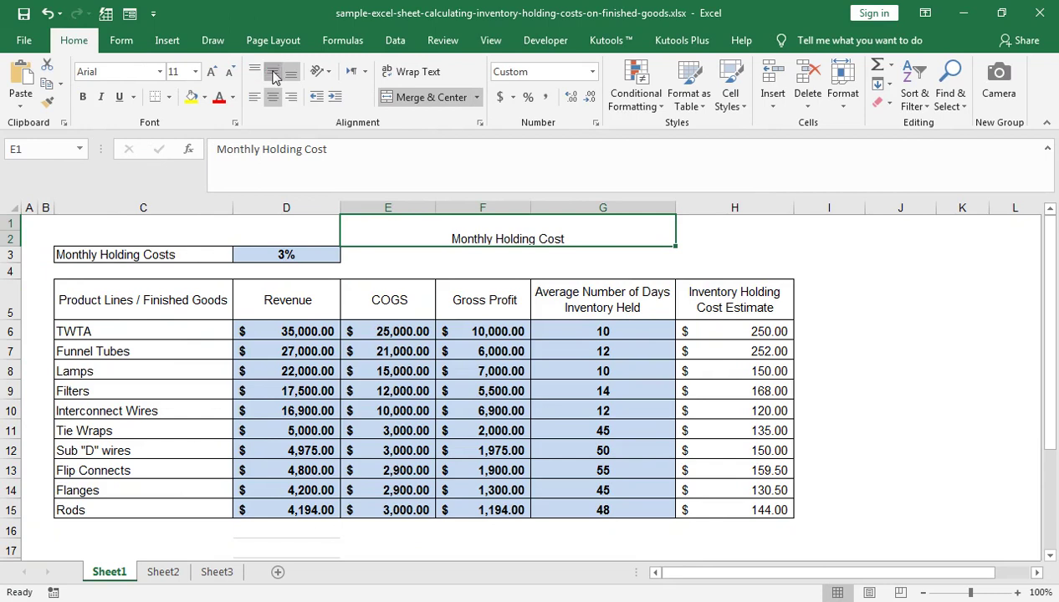
left_click(273, 71)
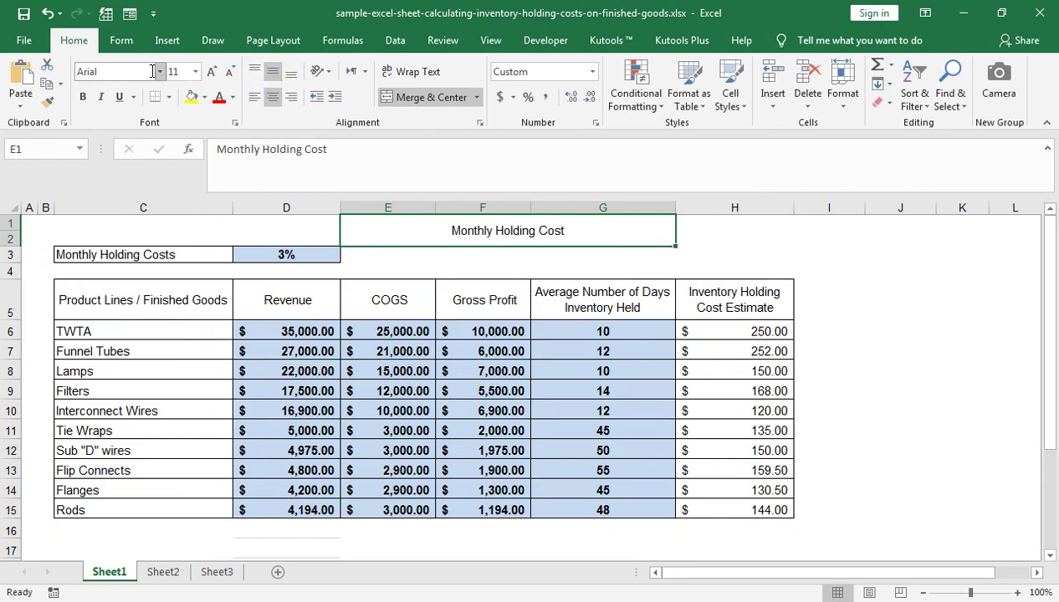
left_click(211, 73)
left_click(211, 74)
left_click(211, 73)
left_click(210, 74)
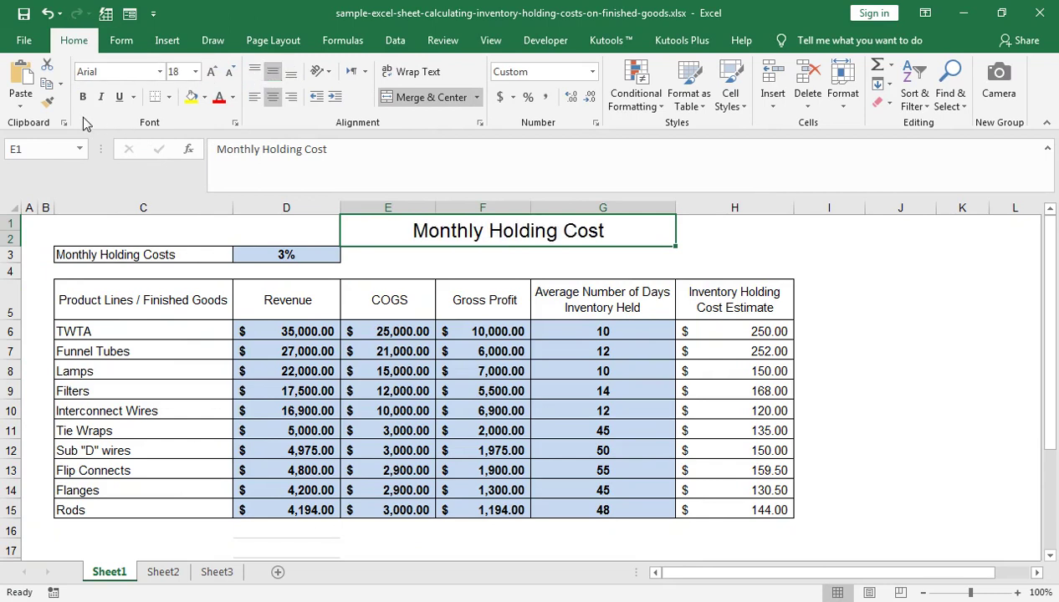
left_click(83, 97)
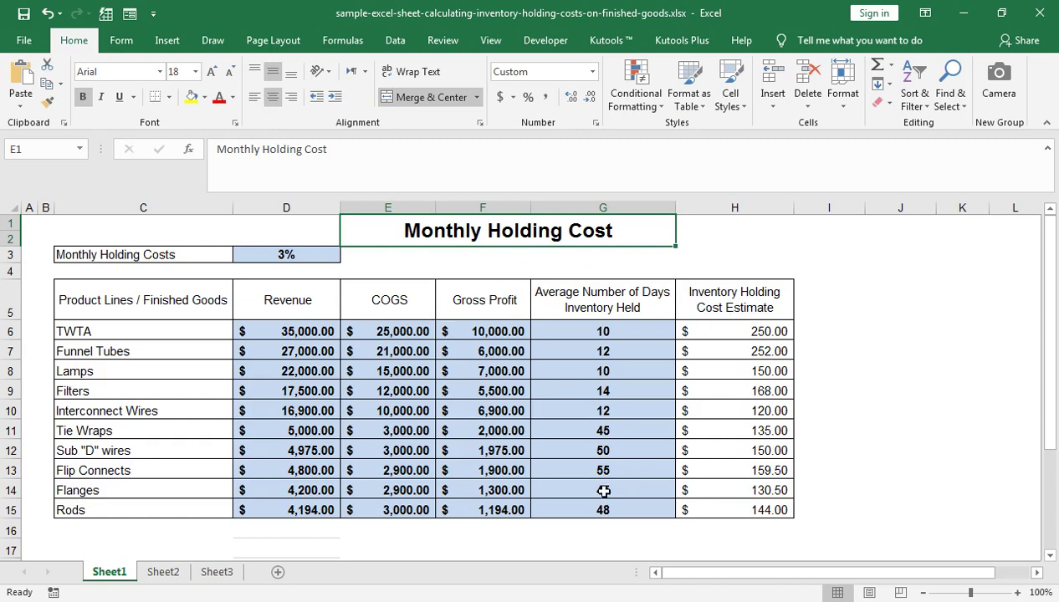
left_click(373, 535)
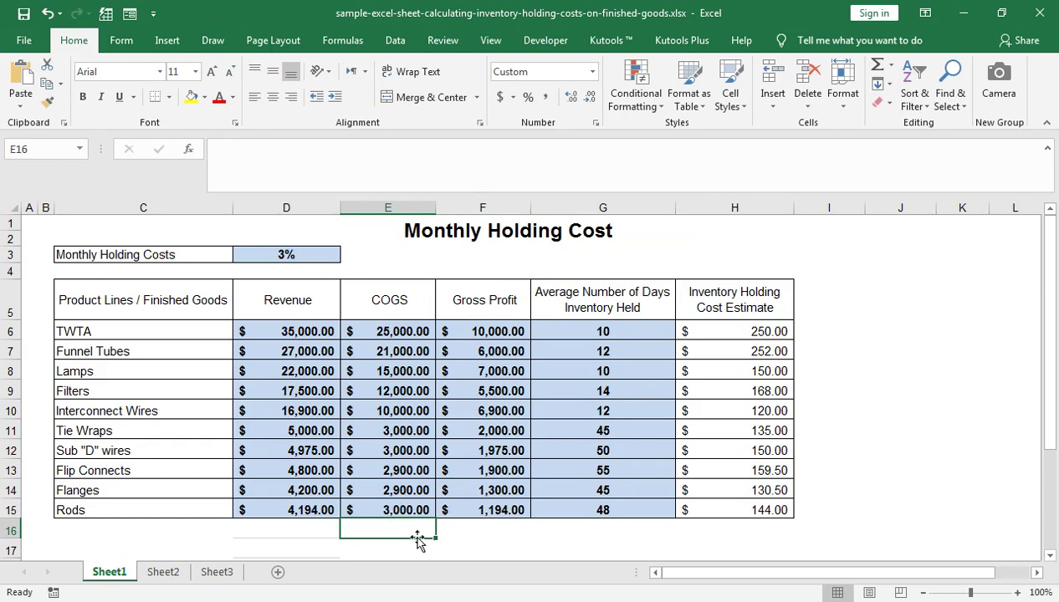
- Sum the Revenue, COGS and Gross Profit columns into D16:F16 with AutoSum
key("Left")
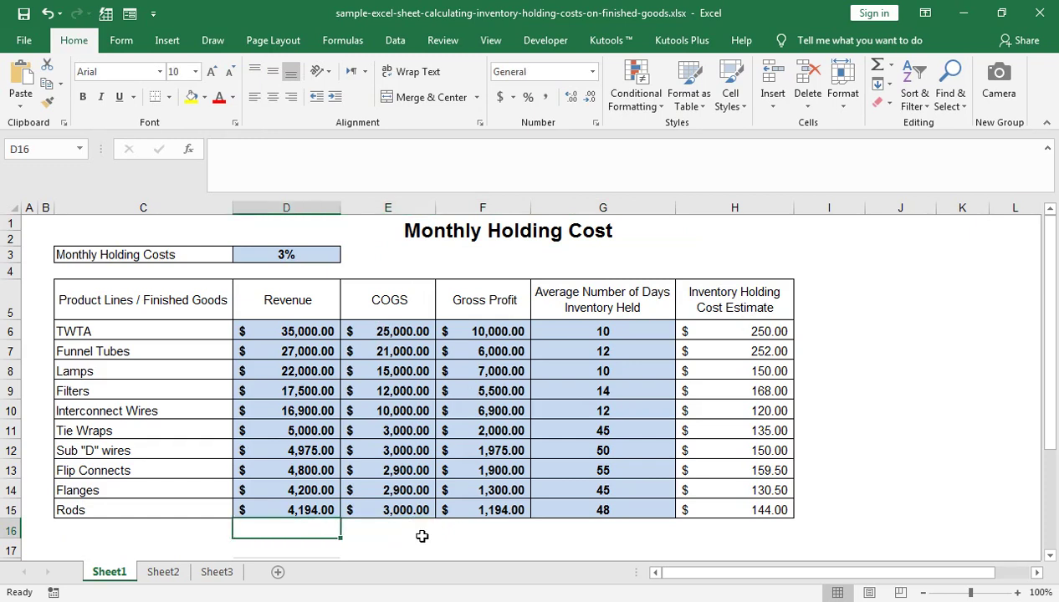
key("shift+Right")
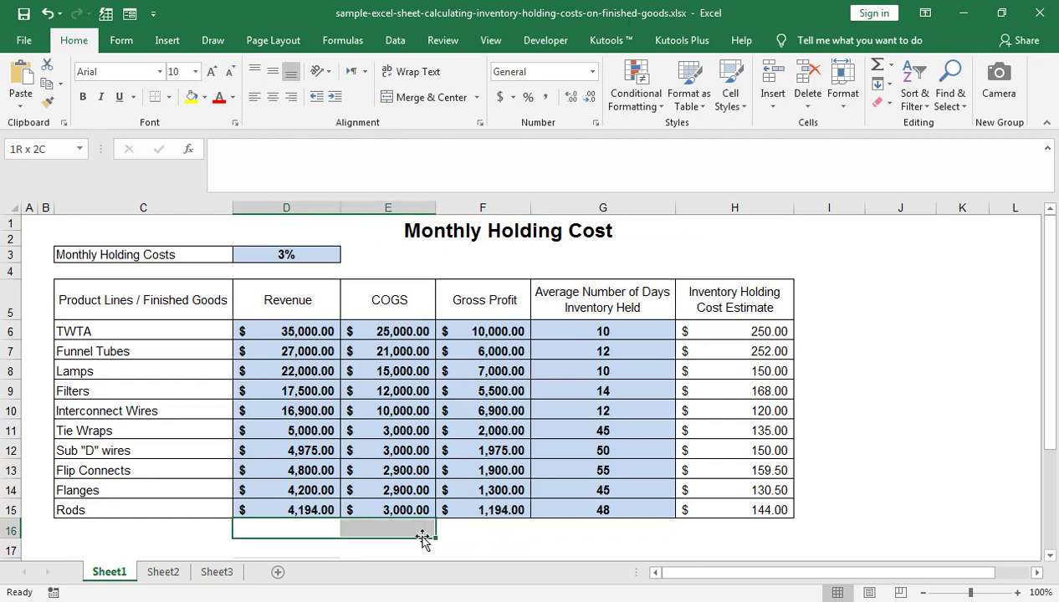
key("shift+Right")
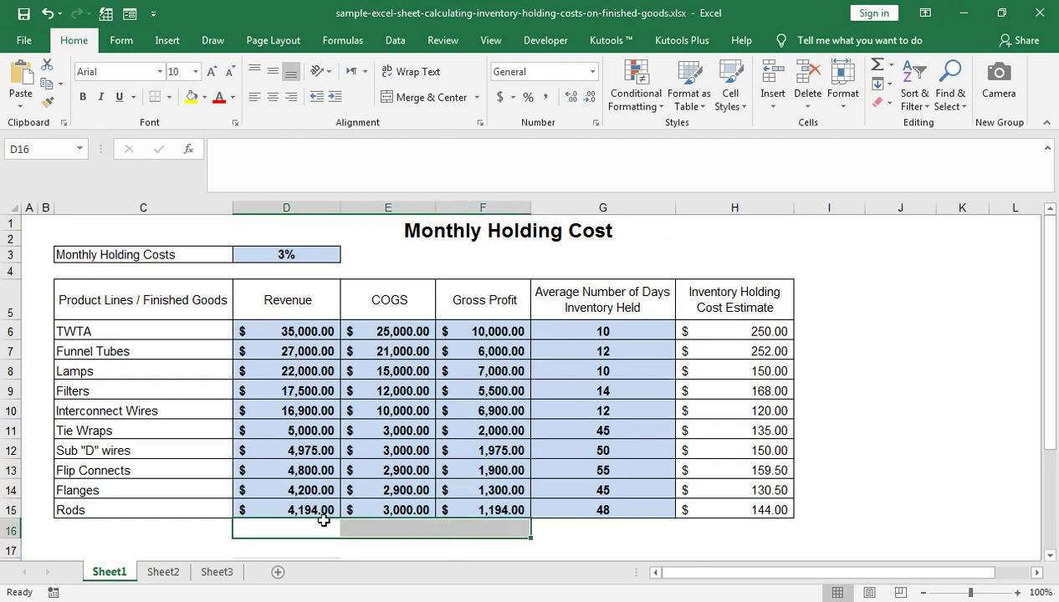
left_click(891, 66)
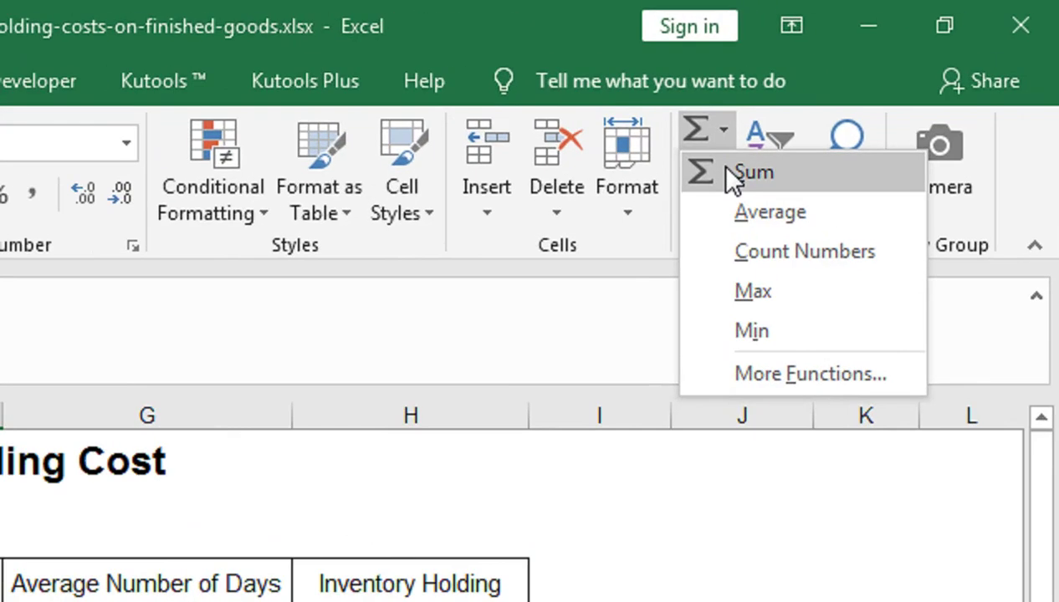
left_click(733, 178)
left_click(718, 166)
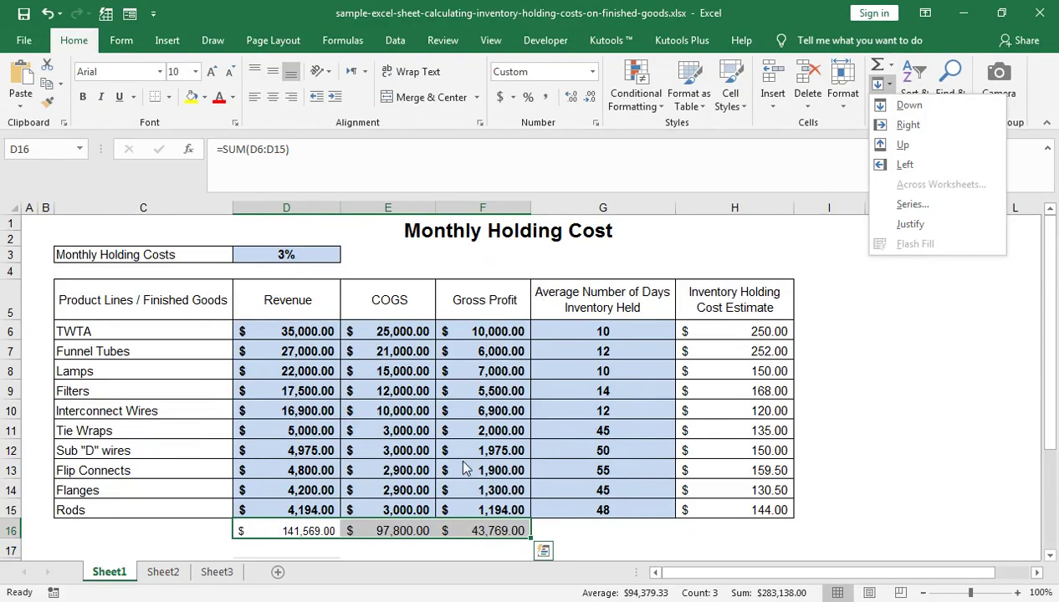
- Verify the COGS total in E16 uses =SUM(E6:E15)
left_click(376, 533)
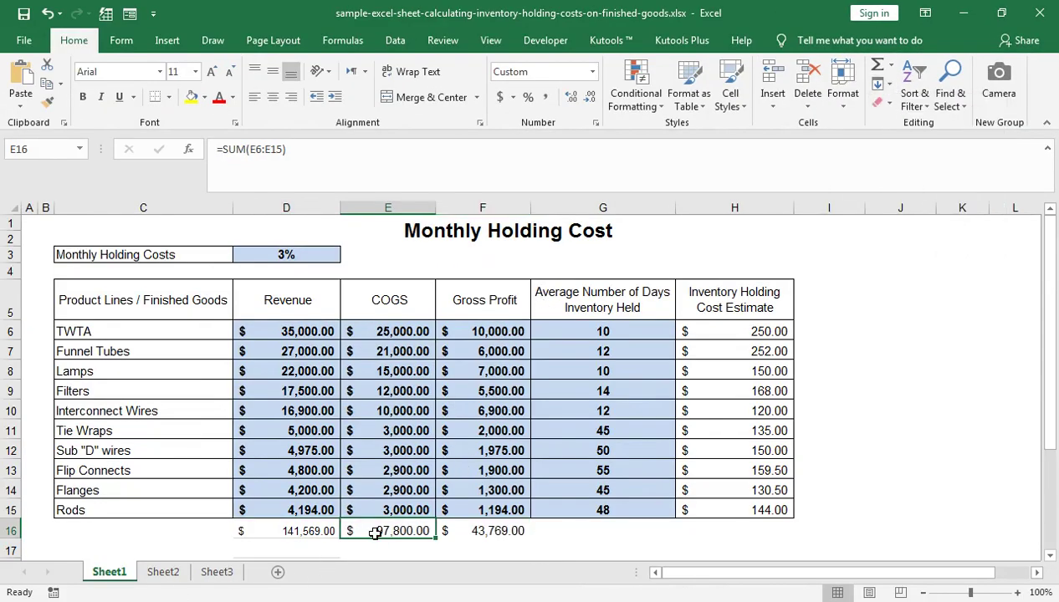
double_click(375, 533)
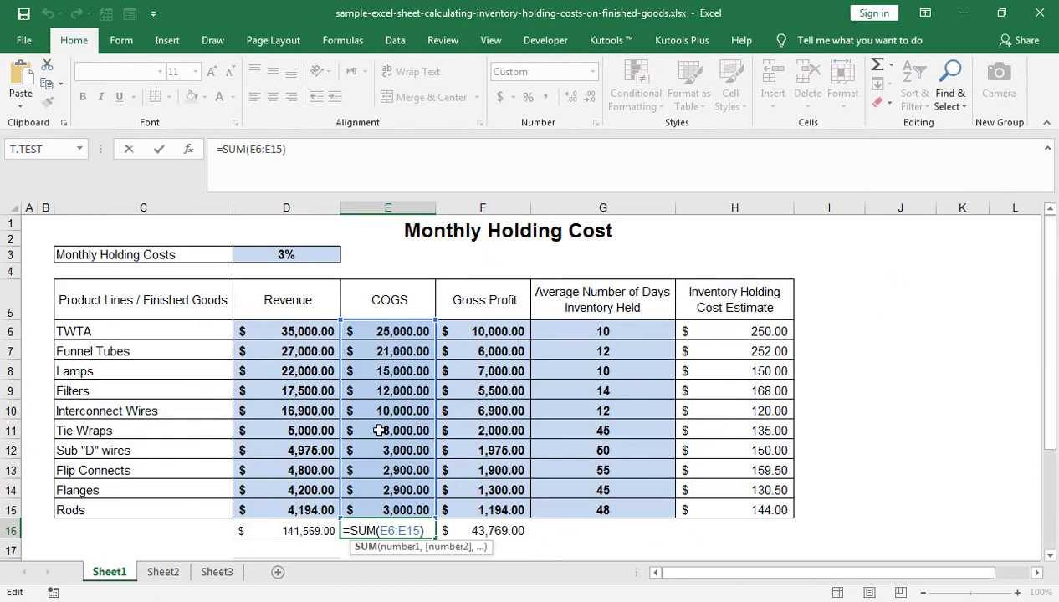
key("Return")
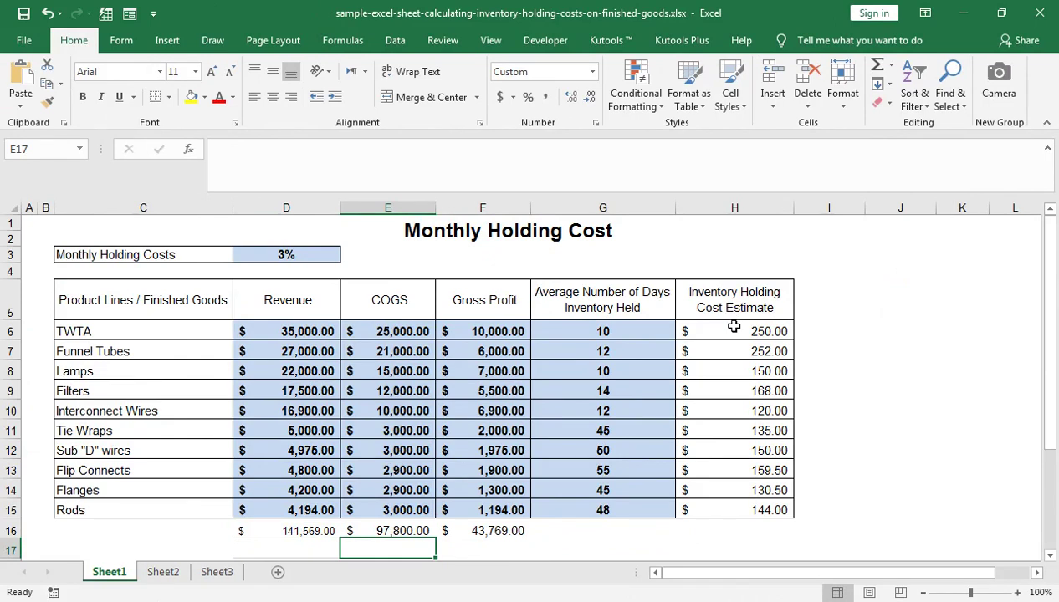
left_click(718, 533)
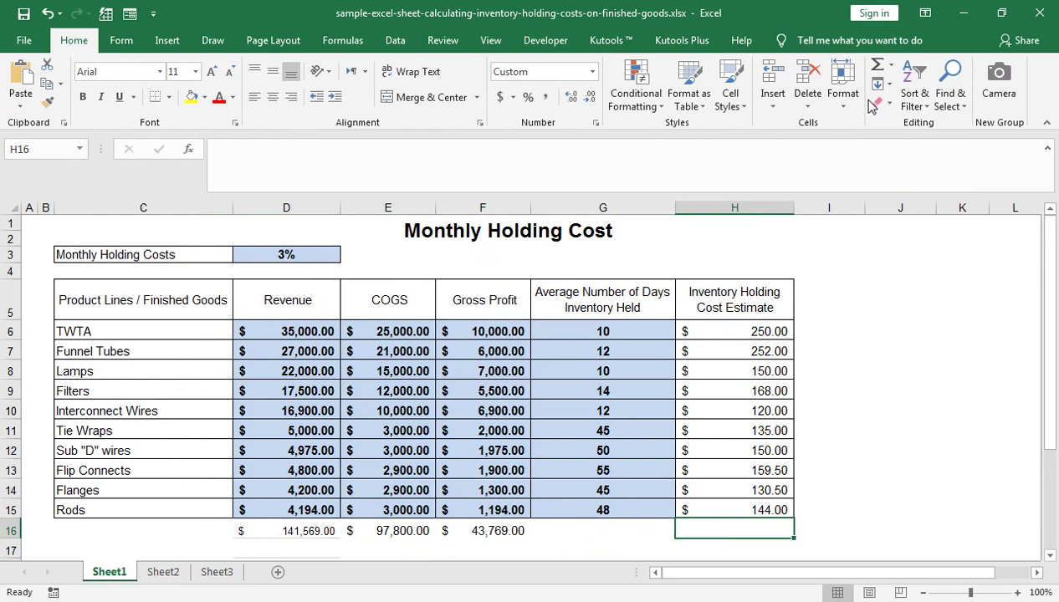
- Total the holding cost in H16 to $1,659.00 and check the E16 and F16 totals
key("alt+equal")
key("Return")
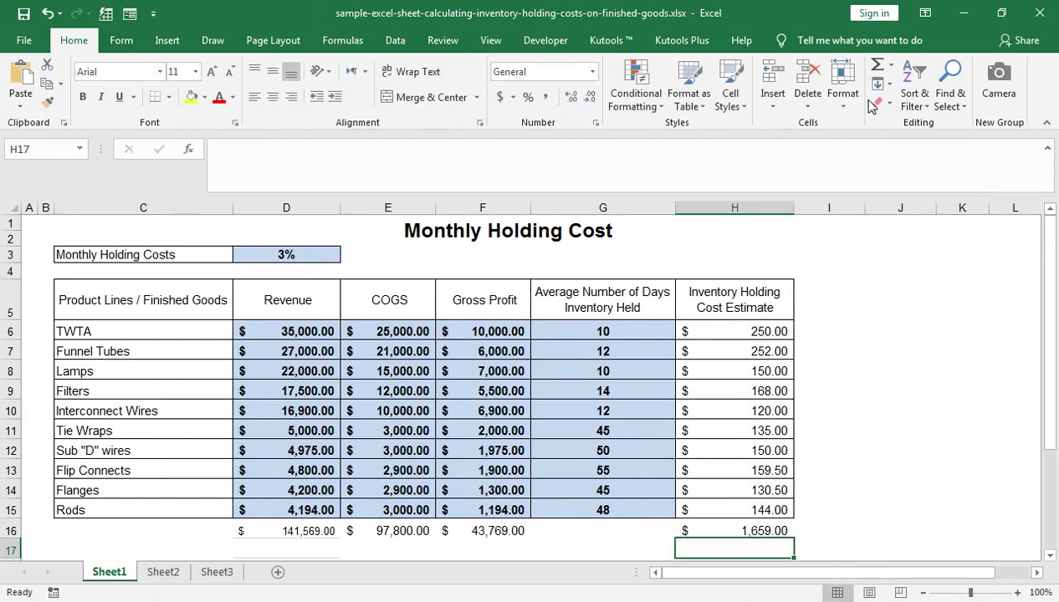
key("Up")
key("Left")
key("Left")
key("Left")
key("Left")
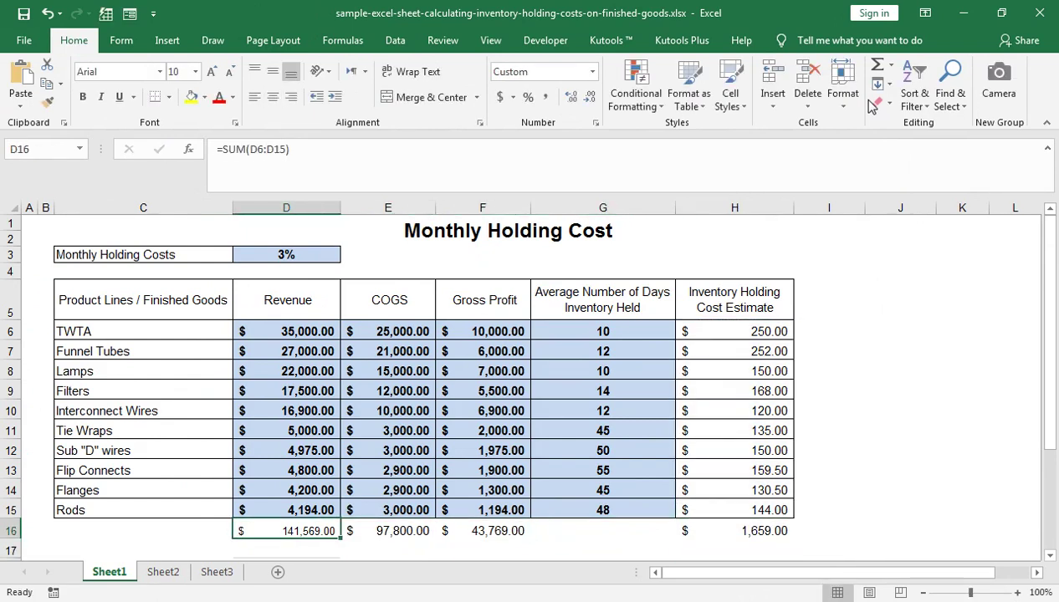
key("Right")
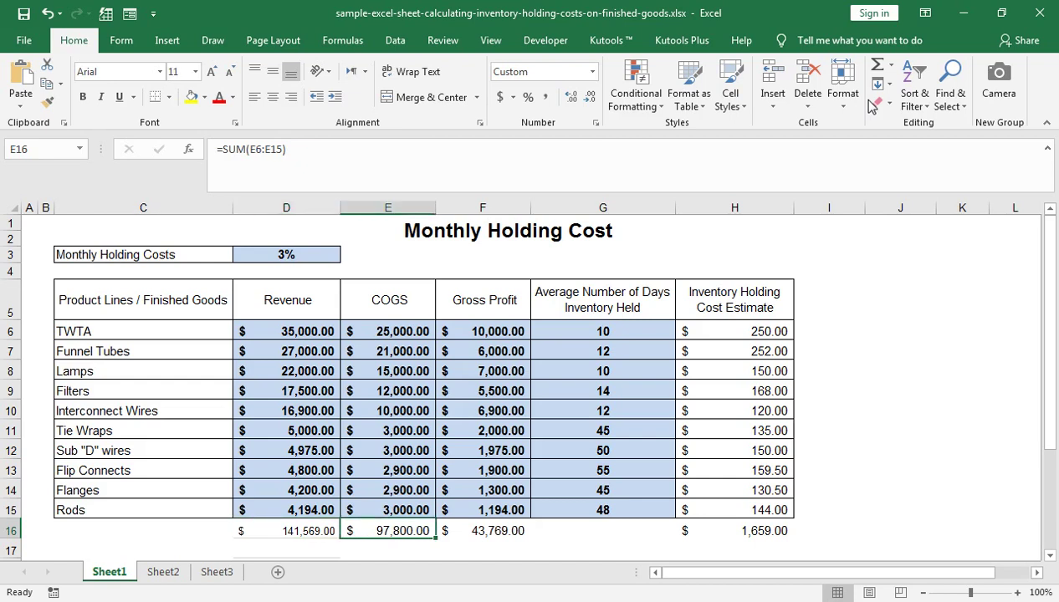
key("Right")
key("Right")
key("Right")
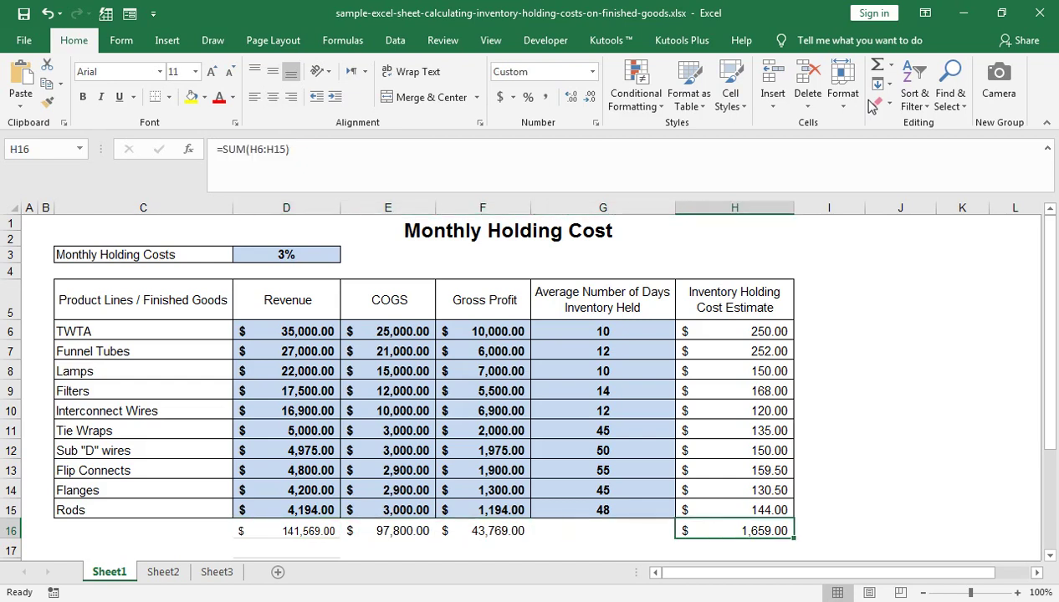
- Apply All Borders to the totals row C16:H16
key("Left")
key("Left")
key("Left")
key("Left")
key("Left")
key("shift+Right")
key("shift+Right")
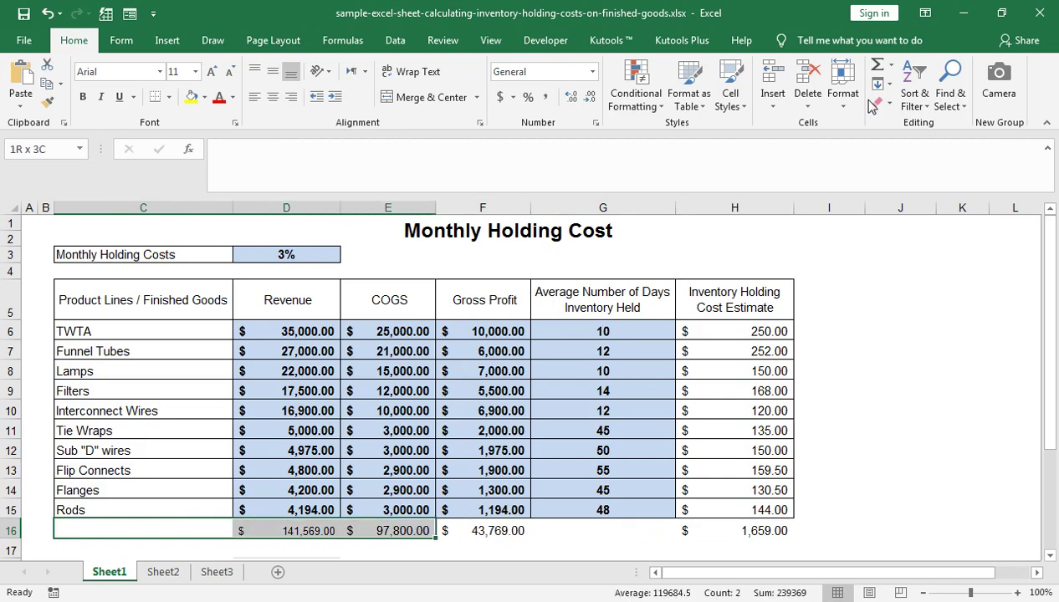
key("shift+Right")
key("shift+Right")
key("shift+Right")
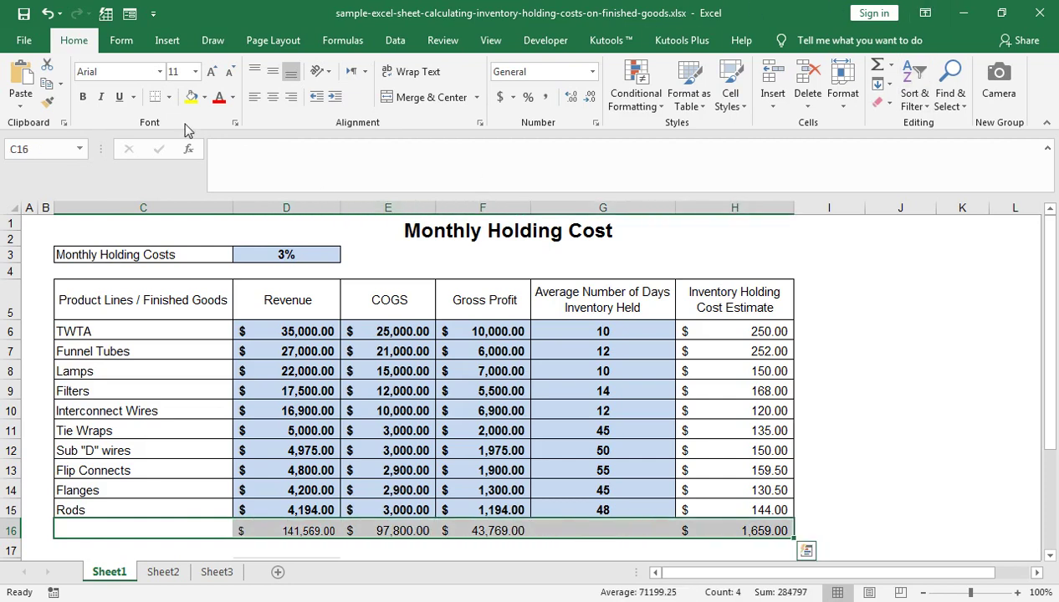
left_click(168, 97)
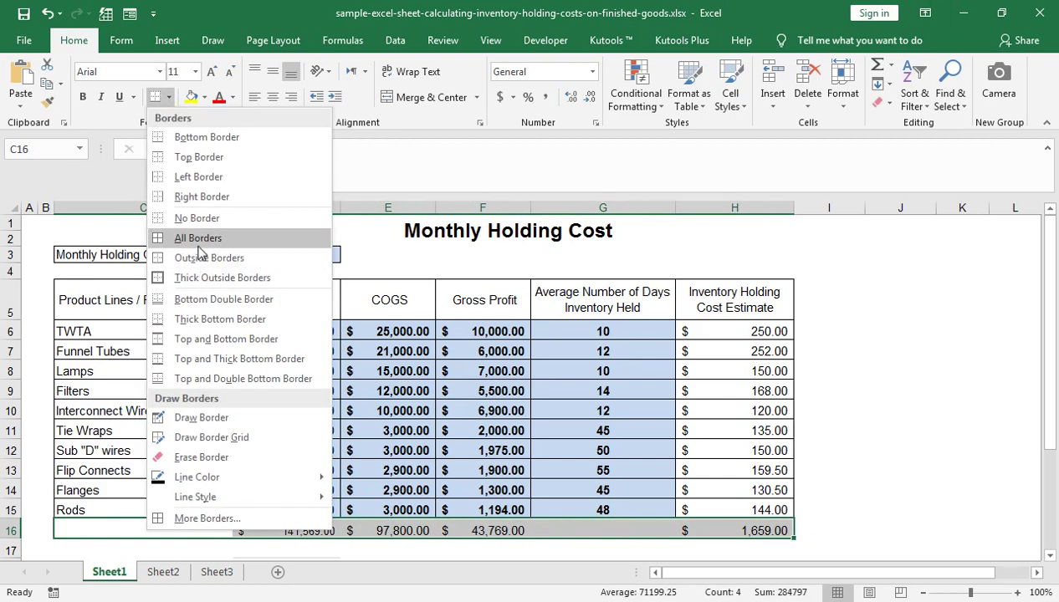
left_click(198, 237)
double_click(277, 371)
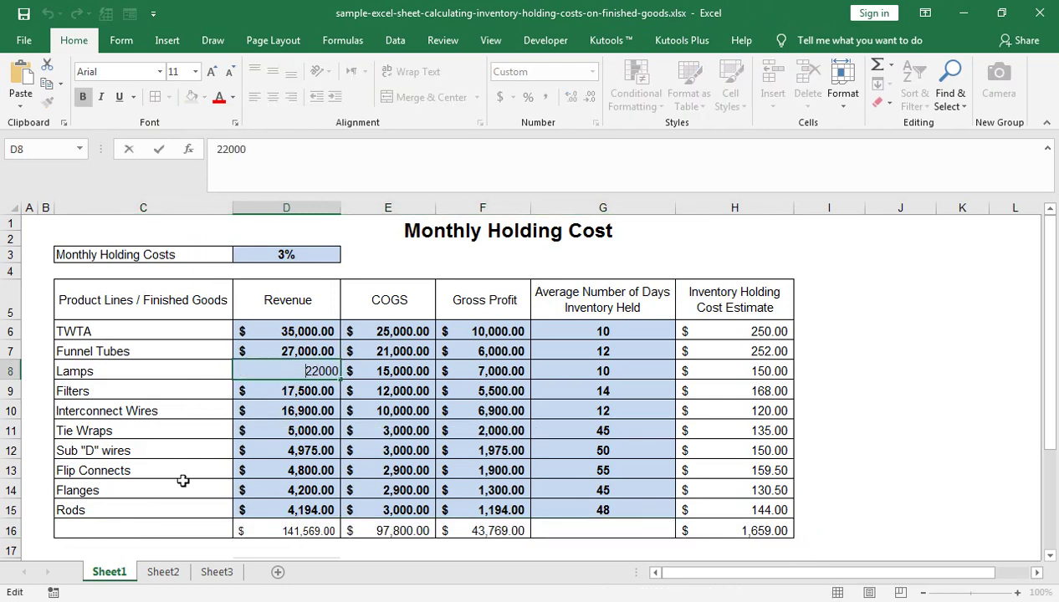
key("Escape")
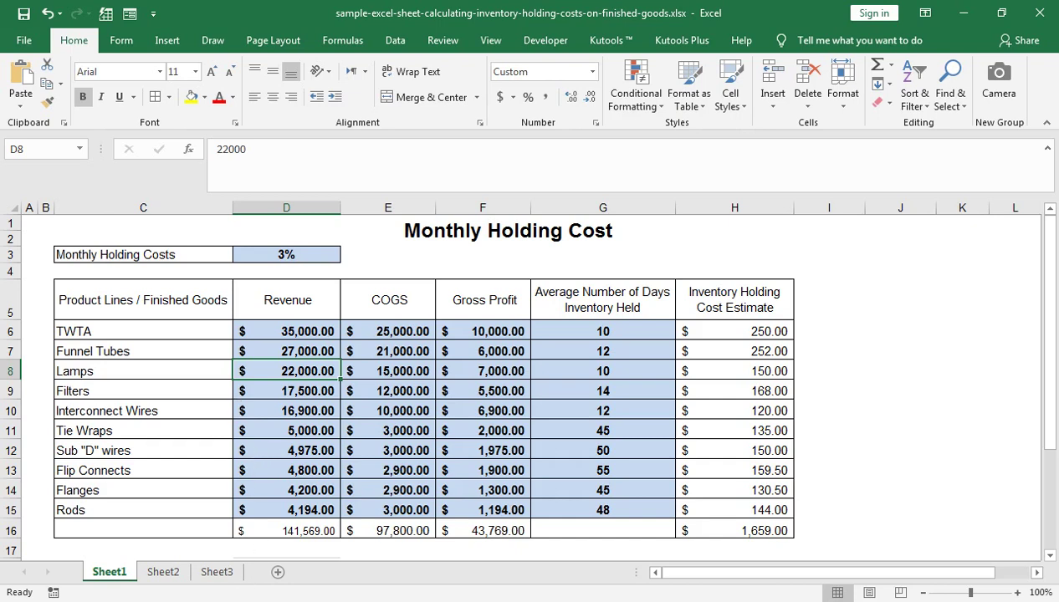
left_click(318, 501)
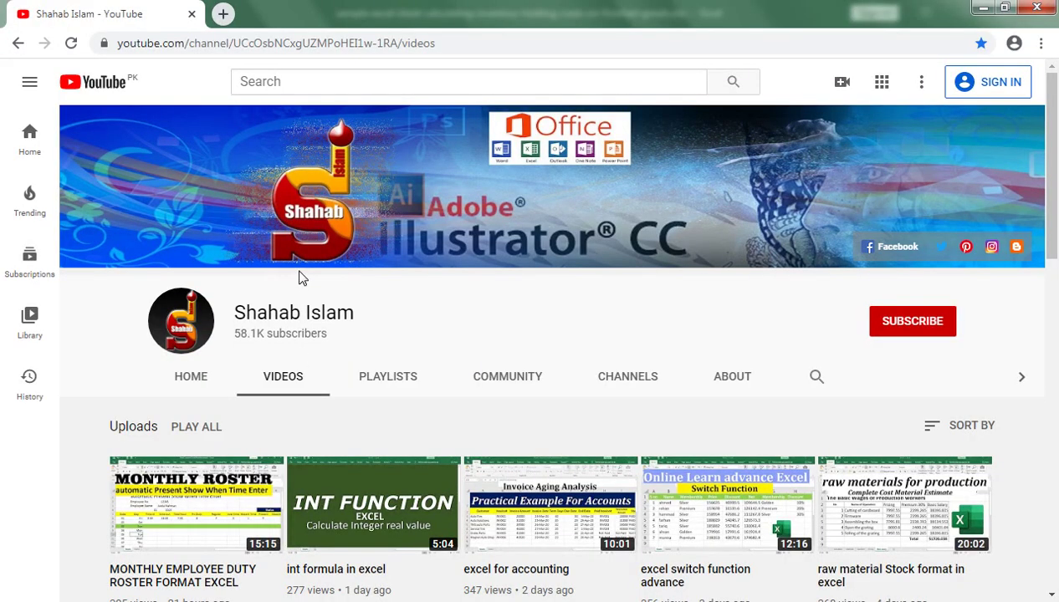